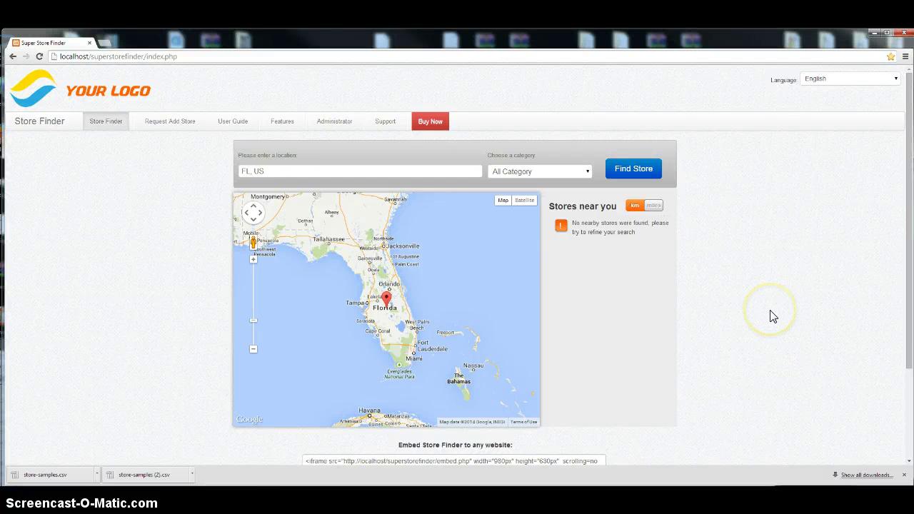
# Step: Log in as Administrator with the filled credentials and go to the Import/Export Stores page
pyautogui.click(748, 248)
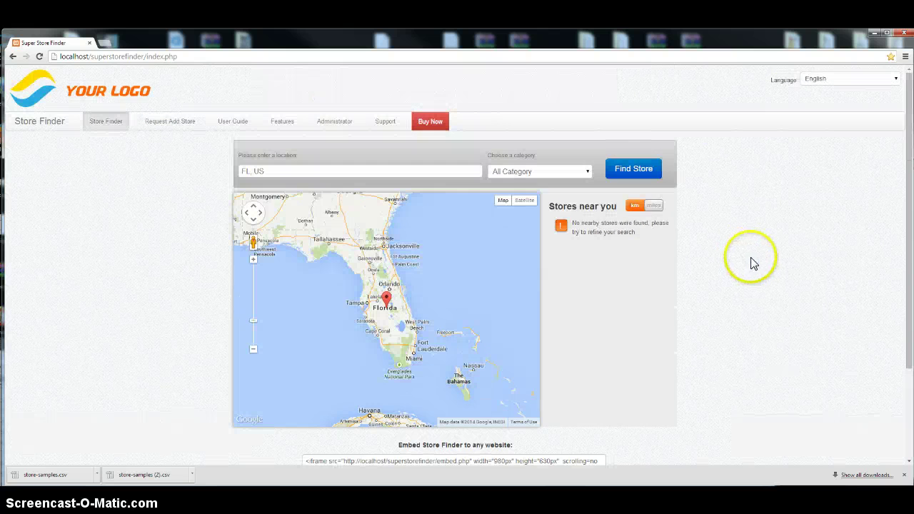
pyautogui.moveTo(910, 278); pyautogui.dragTo(909, 248)
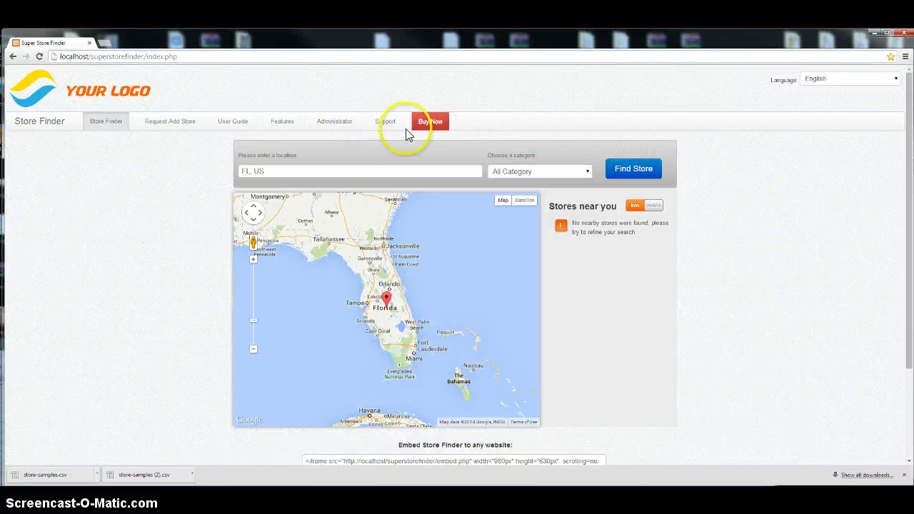
pyautogui.click(335, 122)
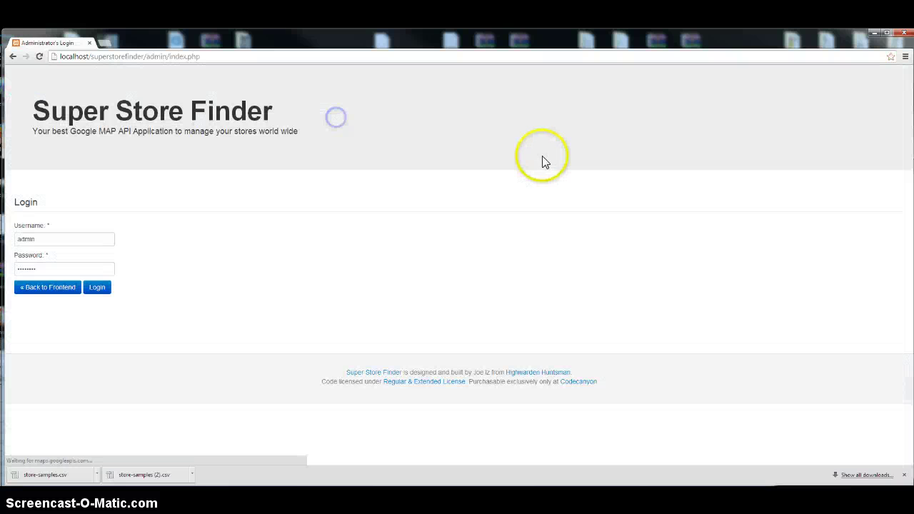
pyautogui.click(105, 290)
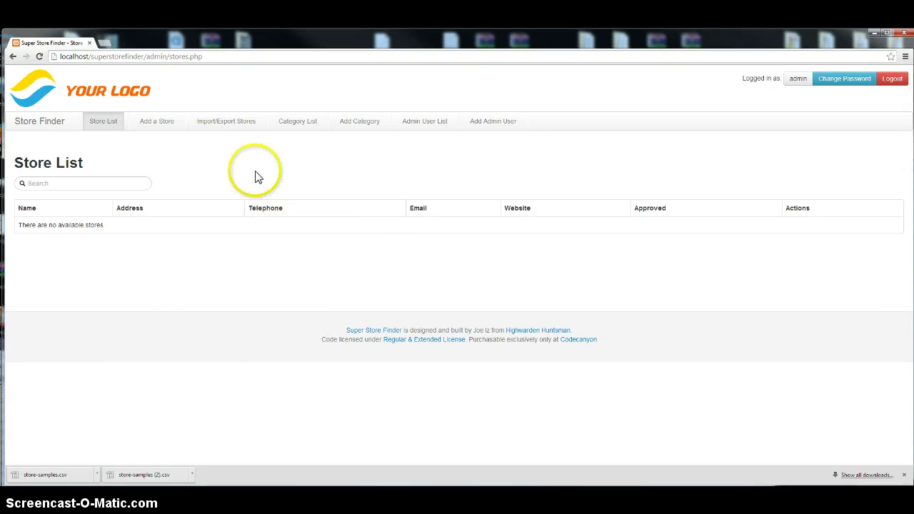
pyautogui.click(230, 125)
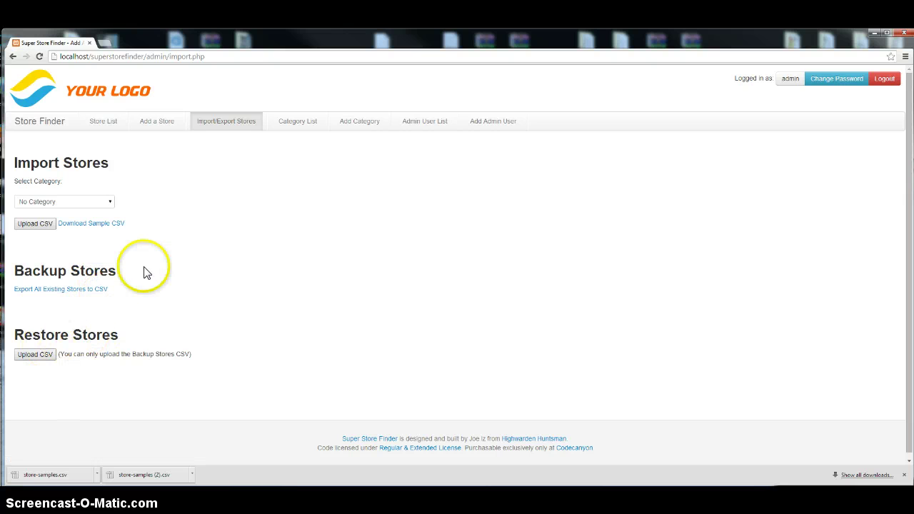
# Step: Download store-samples (1).csv, open it in Calc as comma-separated, review the nine stores, then close it
pyautogui.click(112, 226)
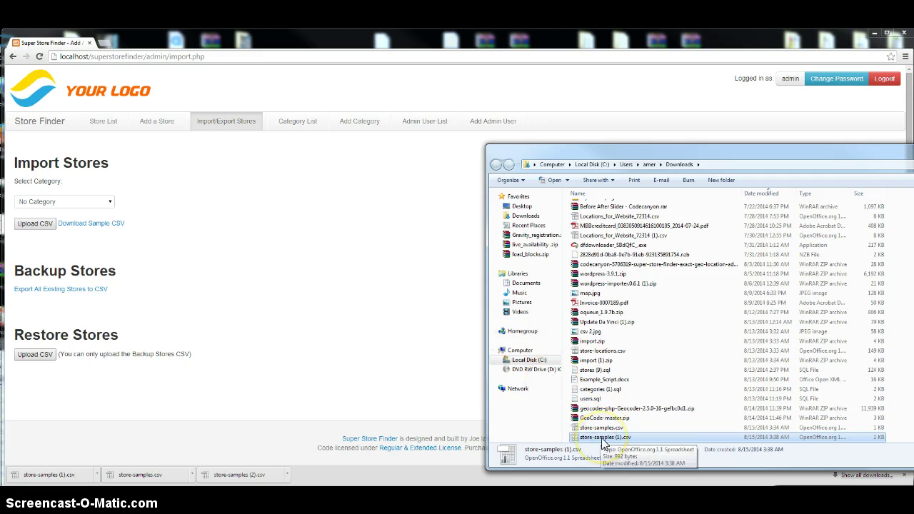
pyautogui.doubleClick(601, 437)
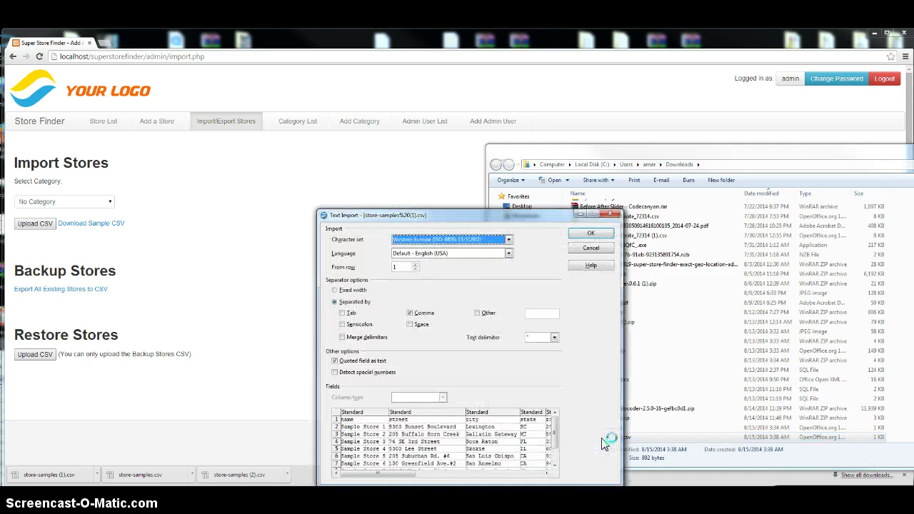
pyautogui.click(582, 235)
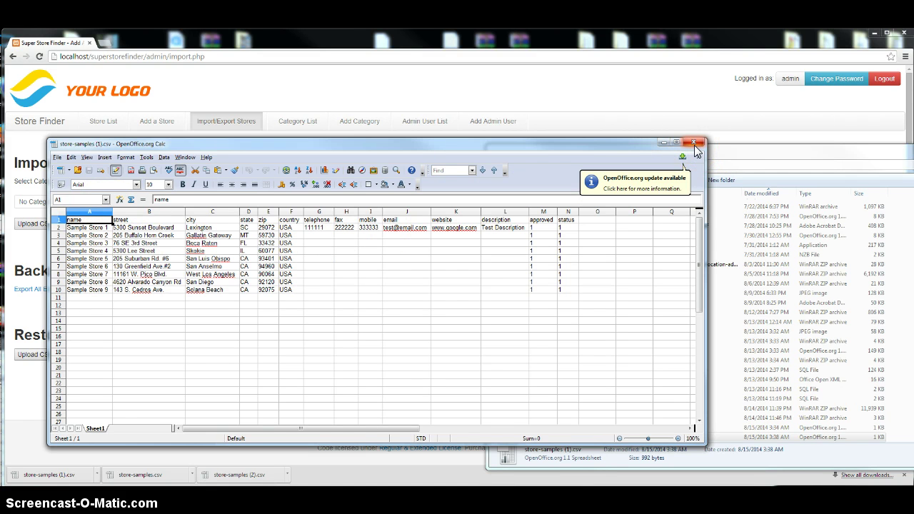
pyautogui.click(693, 142)
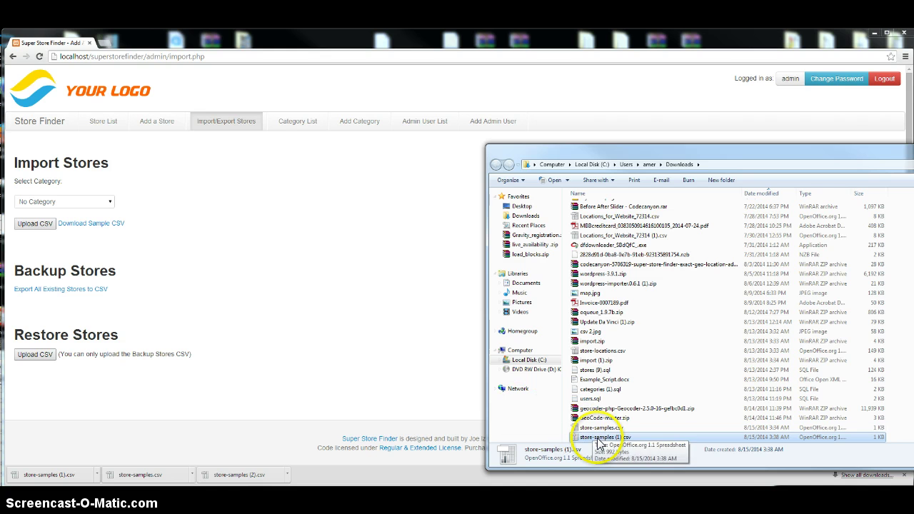
# Step: Delete the downloaded sample CSV, then attach store-samples (1).csv from the Desktop to the CSV import form
pyautogui.press('Delete')
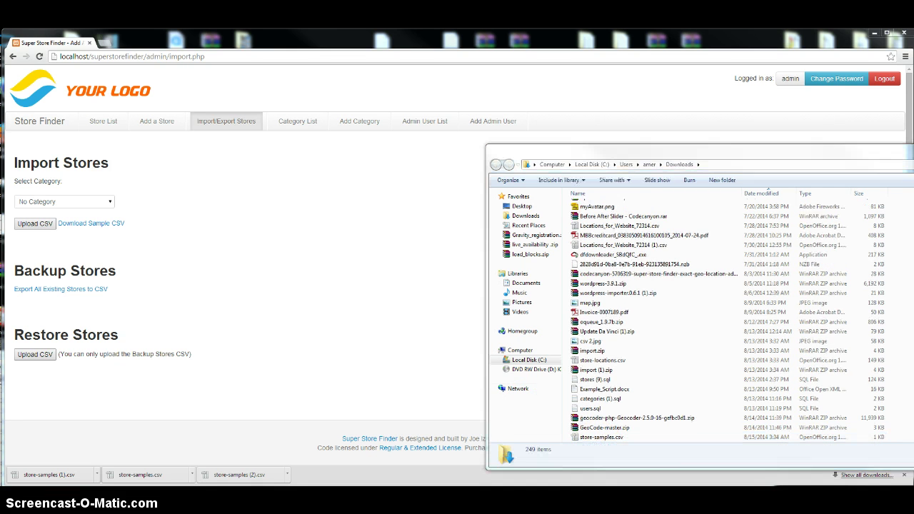
pyautogui.click(375, 288)
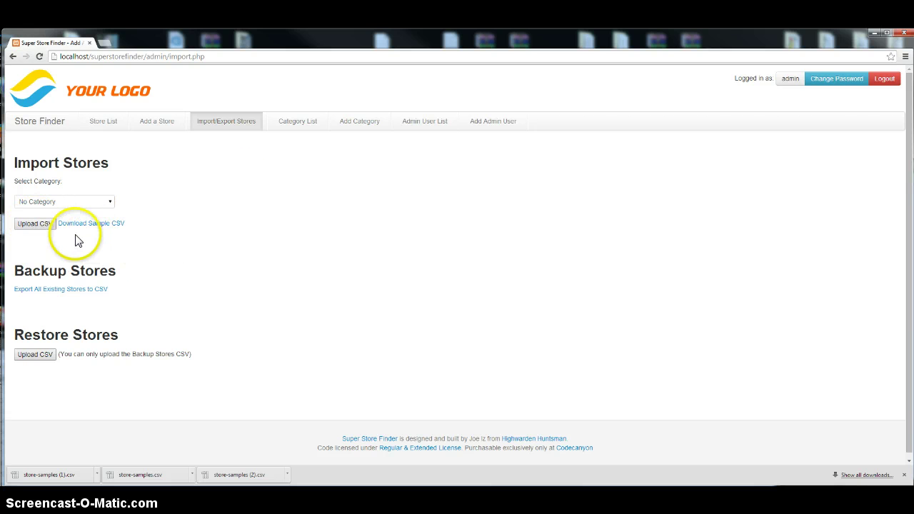
pyautogui.click(45, 227)
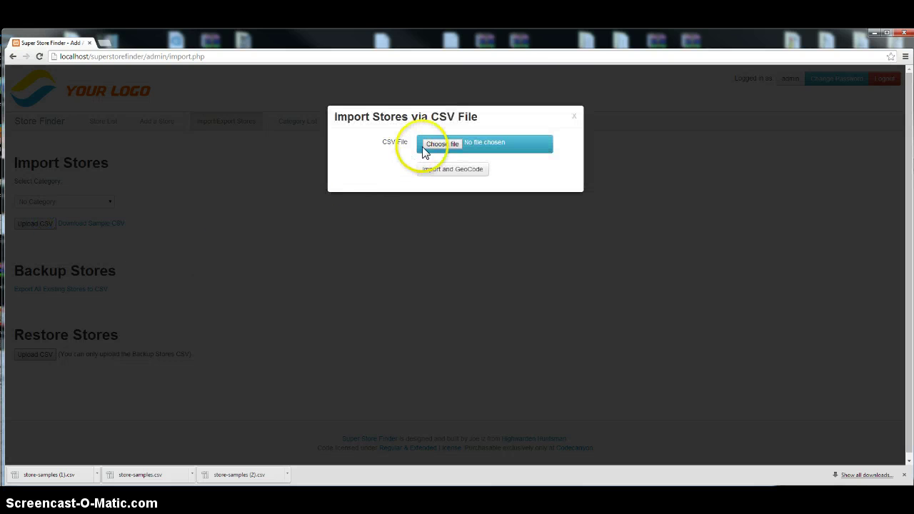
pyautogui.click(434, 146)
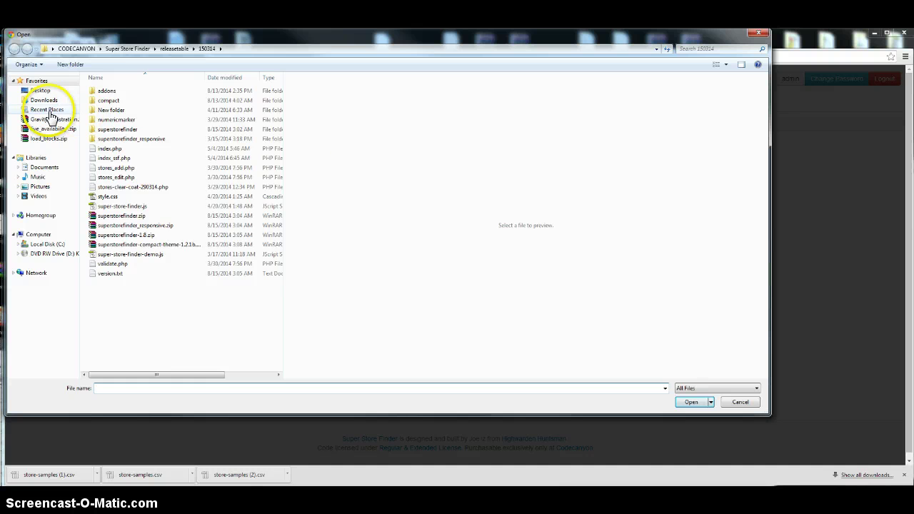
pyautogui.click(37, 90)
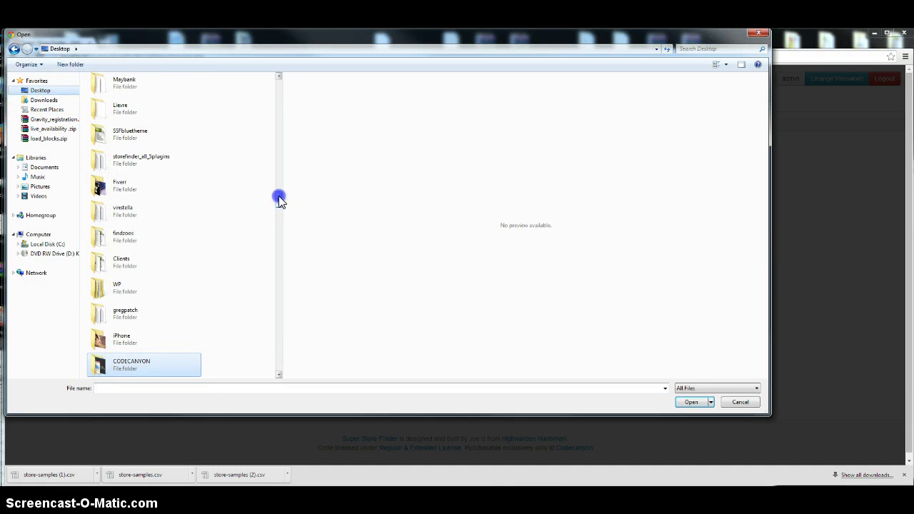
pyautogui.moveTo(279, 197); pyautogui.dragTo(287, 366)
pyautogui.click(153, 363)
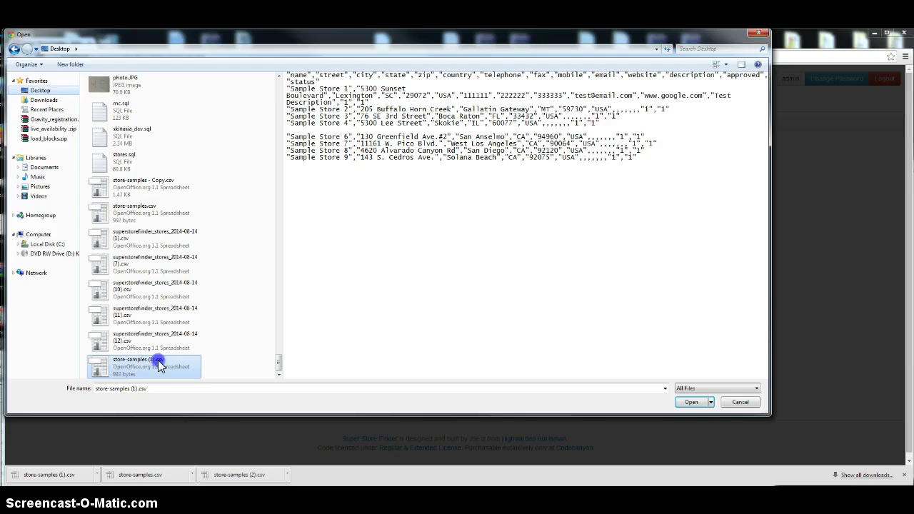
pyautogui.doubleClick(157, 363)
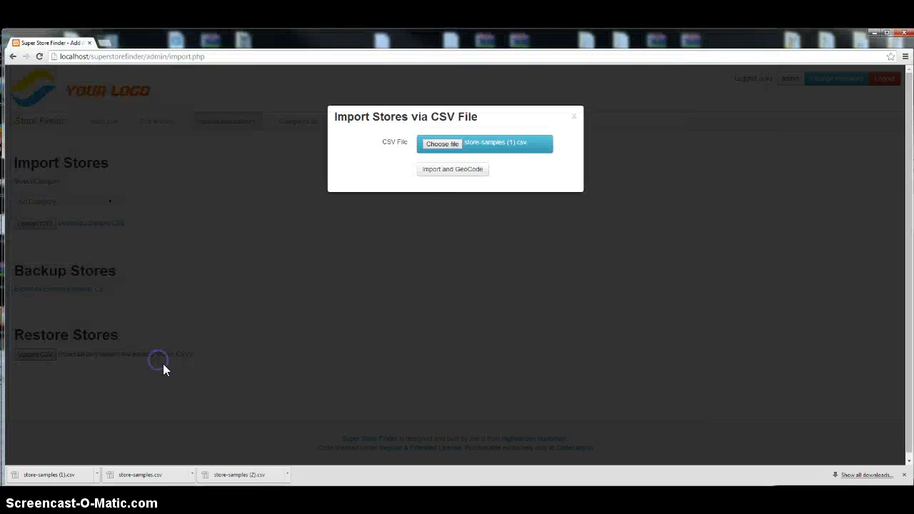
# Step: Run Import and GeoCode and accept the data-replacement warning so all nine addresses geocode with SUCCESS
pyautogui.click(461, 173)
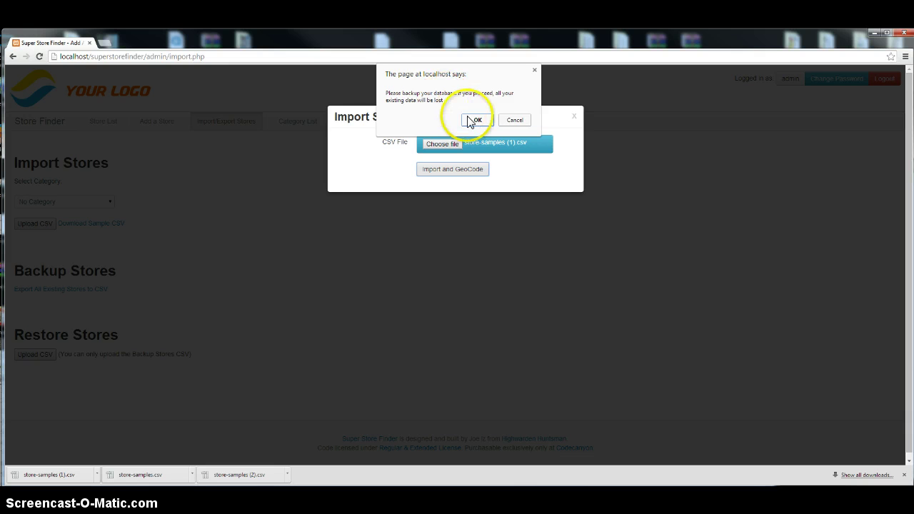
pyautogui.click(515, 120)
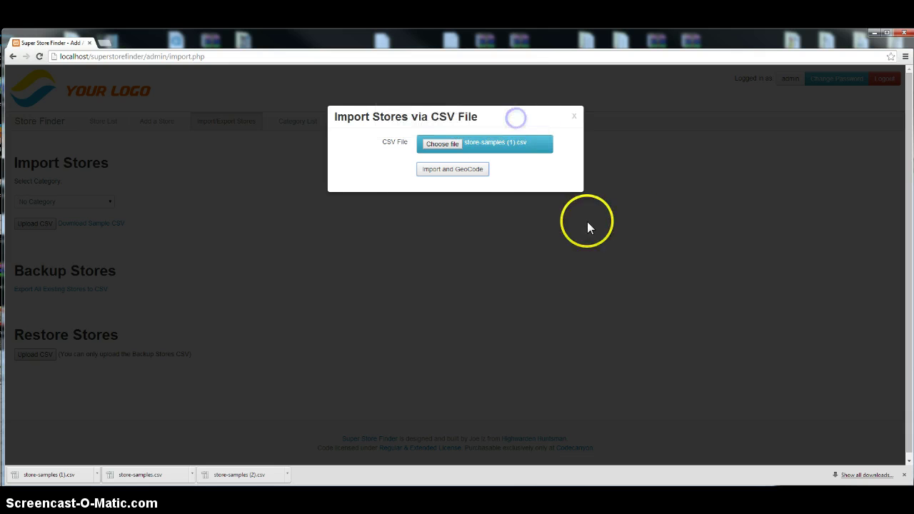
pyautogui.click(444, 171)
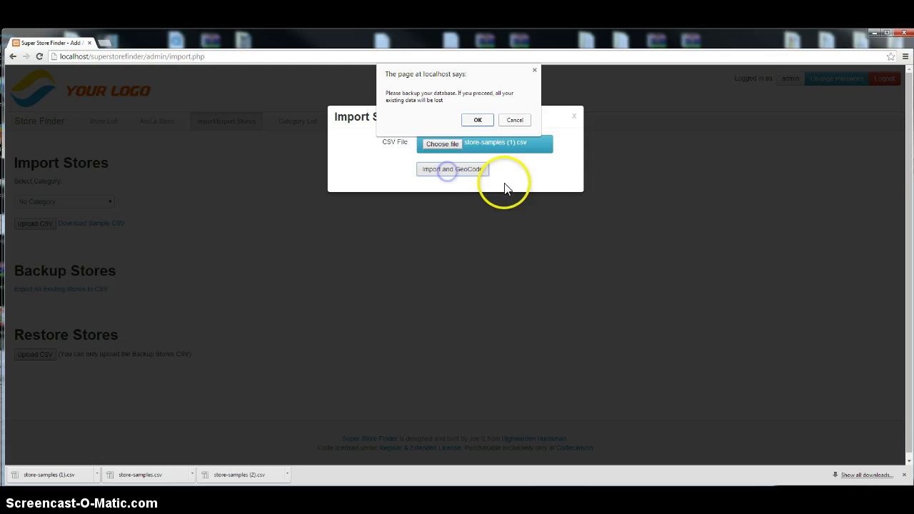
pyautogui.click(479, 121)
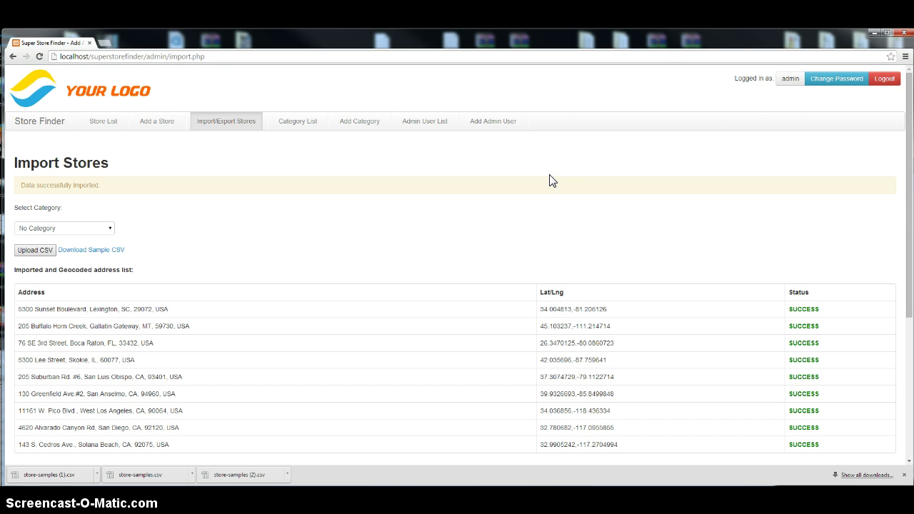
pyautogui.click(553, 171)
pyautogui.scroll(-1, 904, 292)
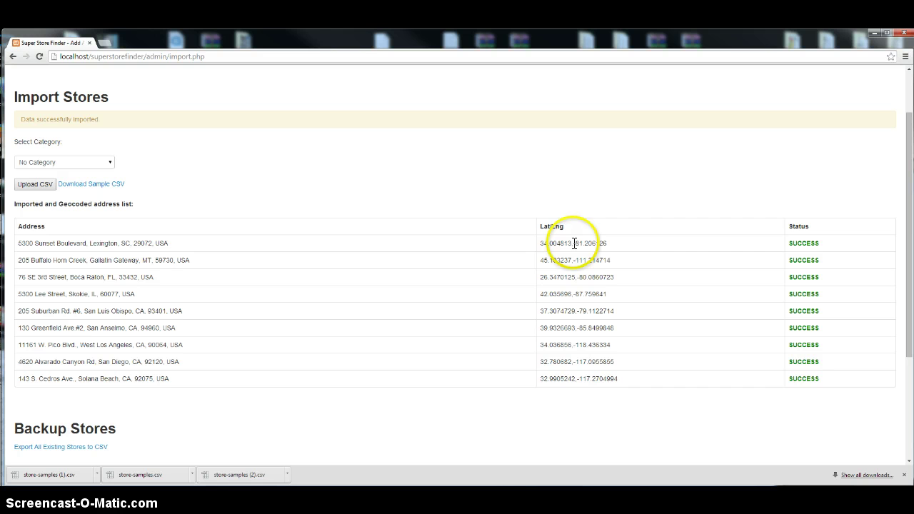
pyautogui.click(609, 241)
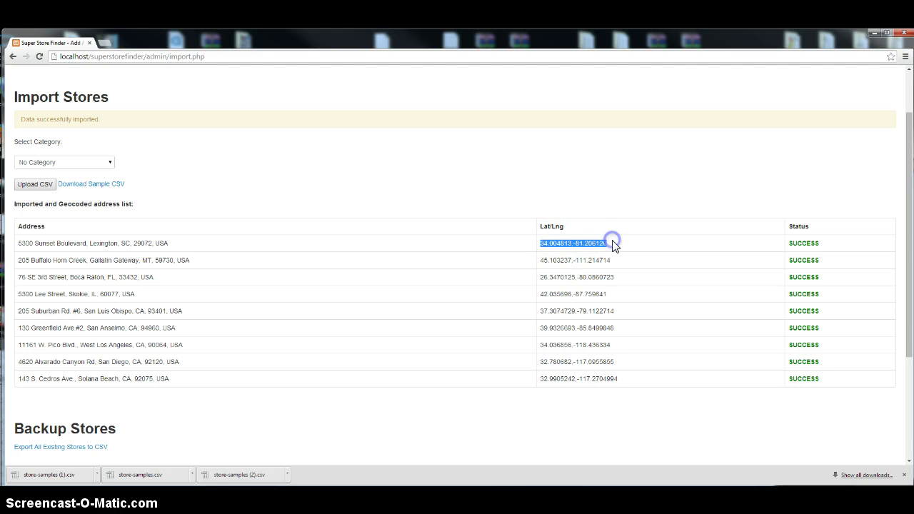
pyautogui.moveTo(541, 260); pyautogui.dragTo(613, 259)
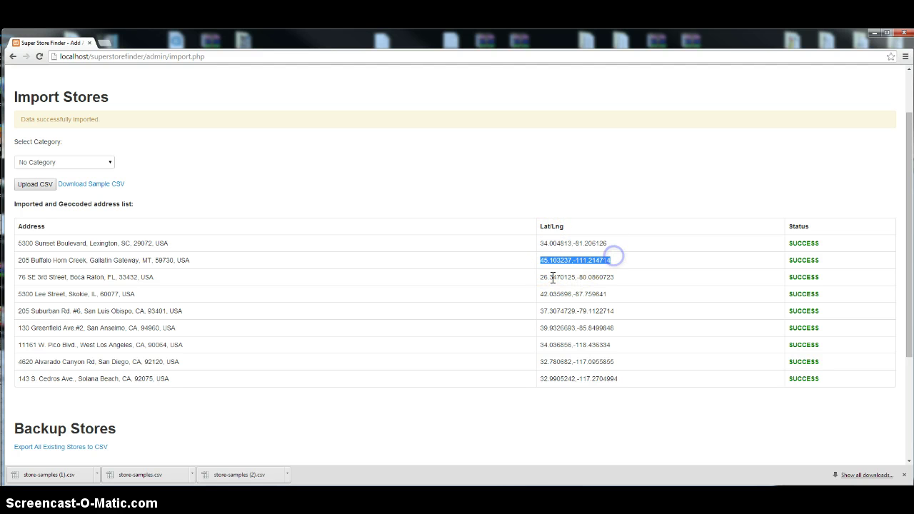
pyautogui.moveTo(541, 277); pyautogui.dragTo(614, 277)
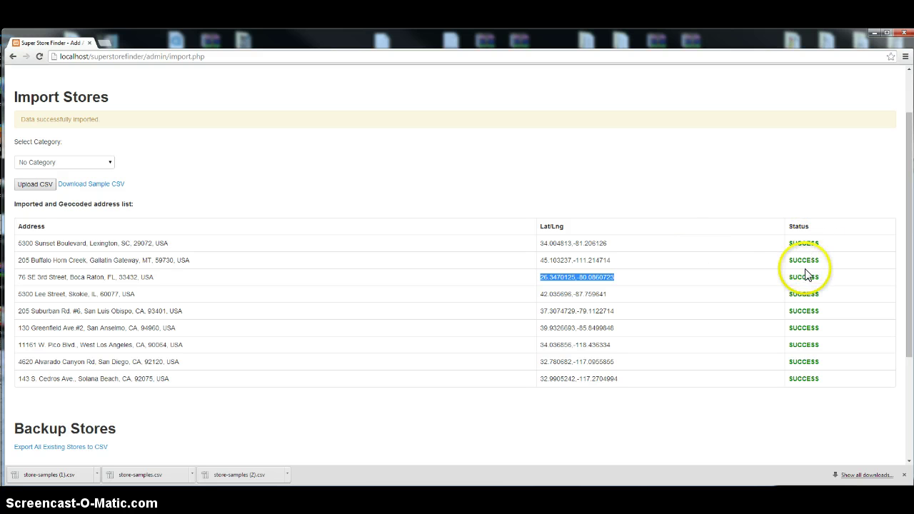
pyautogui.click(803, 243)
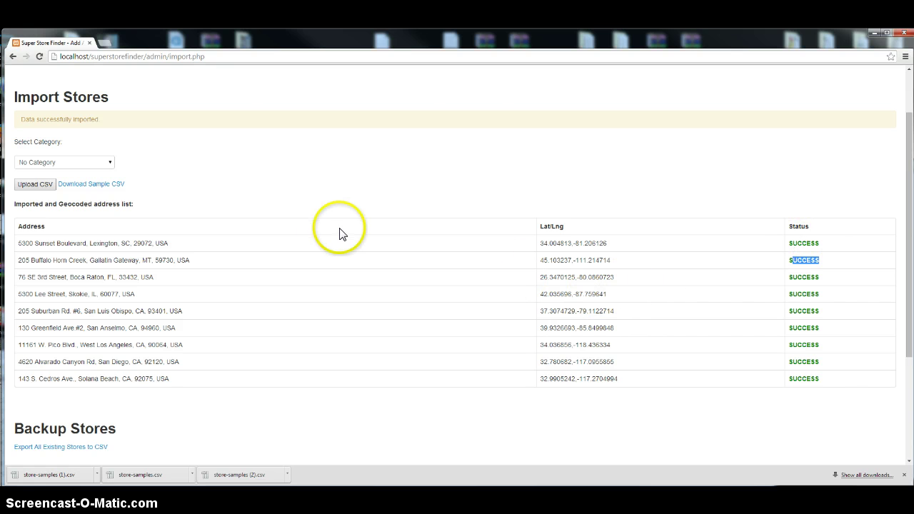
pyautogui.scroll(2, 444, 255)
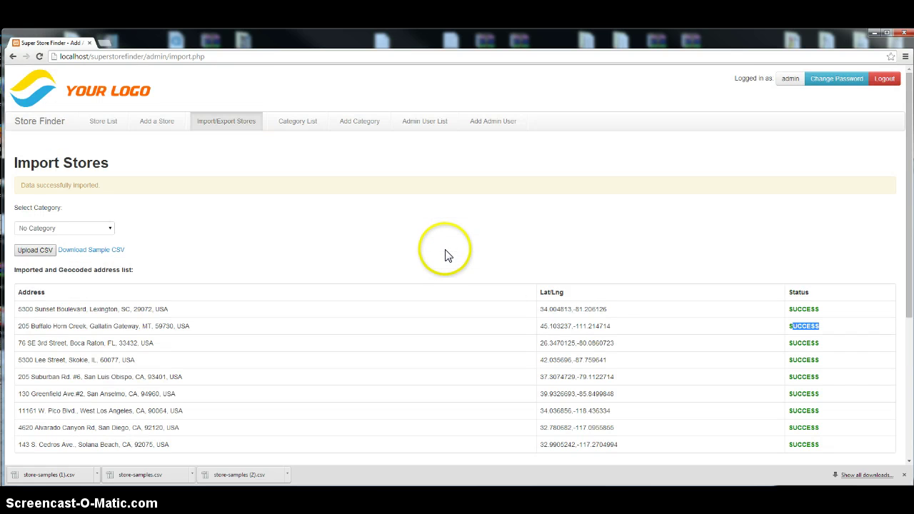
# Step: From the Store List, open the public store finder and show Sample Store 3 on the Florida map
pyautogui.click(103, 121)
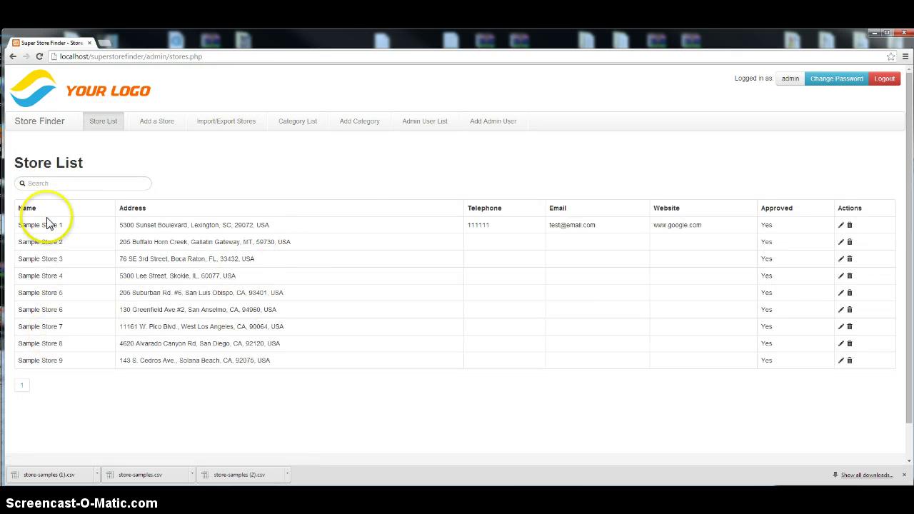
pyautogui.click(40, 121)
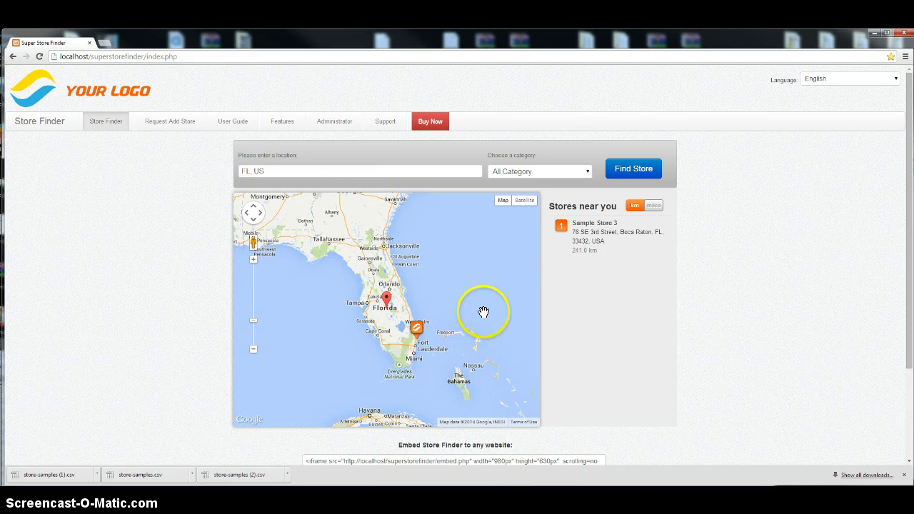
pyautogui.doubleClick(378, 306)
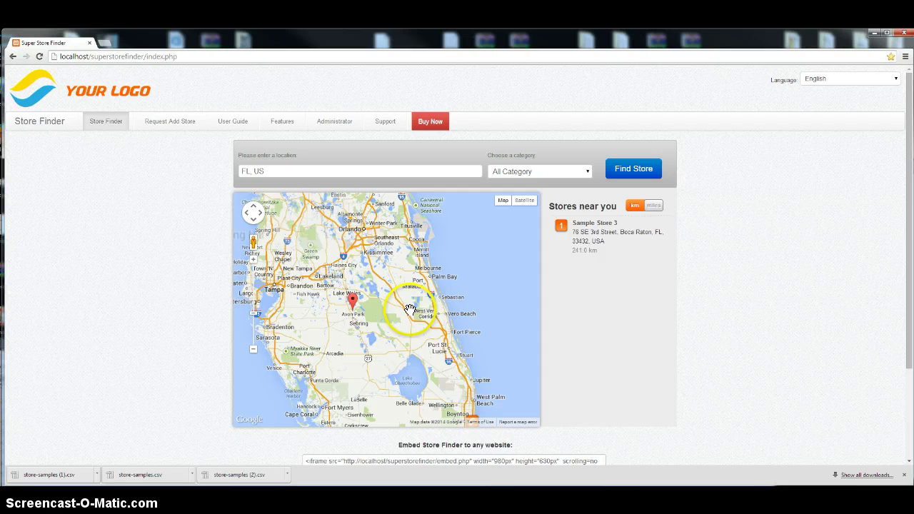
pyautogui.moveTo(464, 382); pyautogui.dragTo(448, 331)
pyautogui.click(455, 361)
pyautogui.scroll(-2, 453, 368)
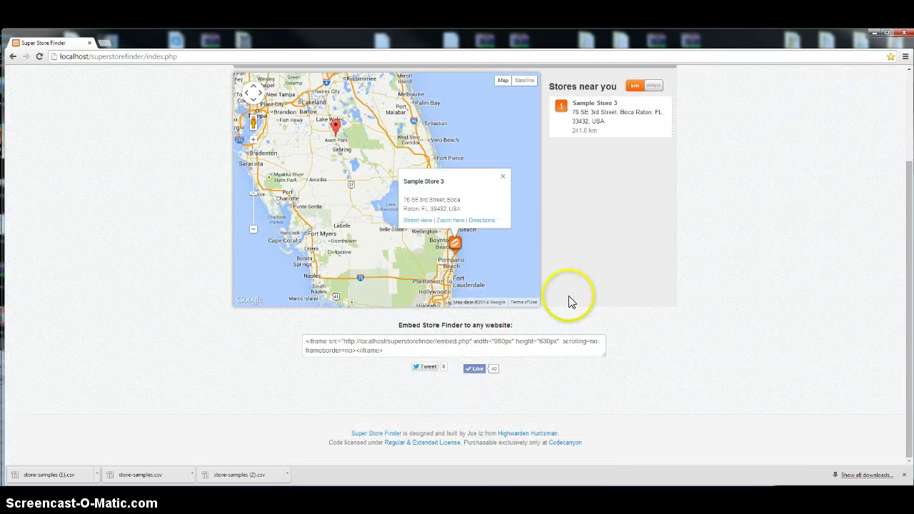
pyautogui.scroll(2, 763, 262)
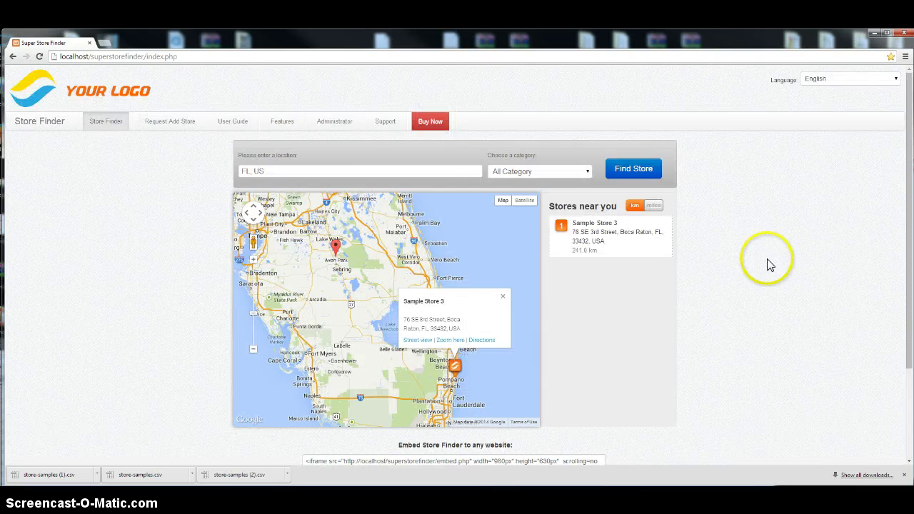
pyautogui.click(325, 126)
# Step: Log back in and export all stores to superstorefinder_stores_2014-08-14.csv, showing it in Downloads
pyautogui.click(111, 288)
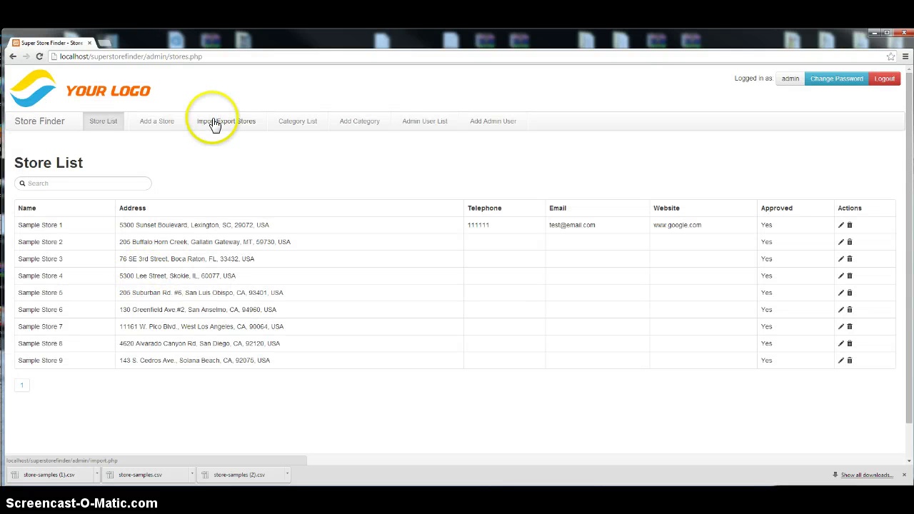
pyautogui.click(214, 123)
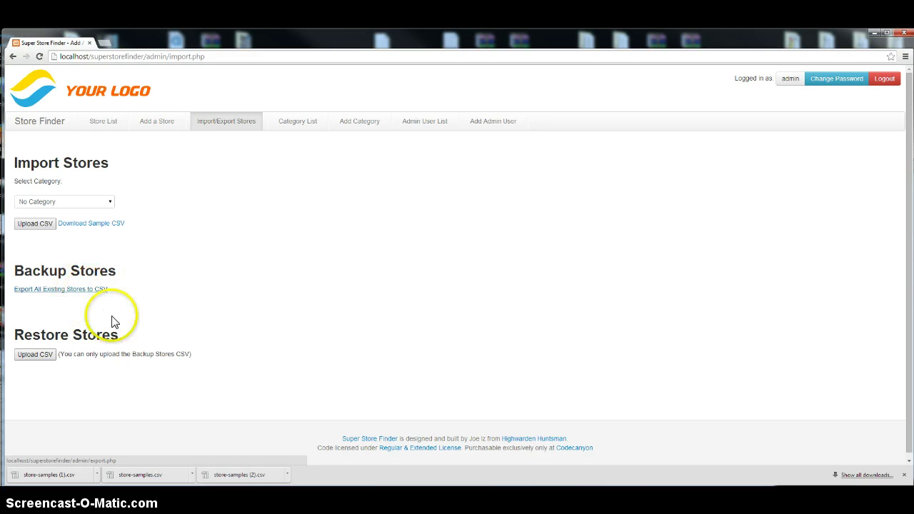
pyautogui.click(45, 295)
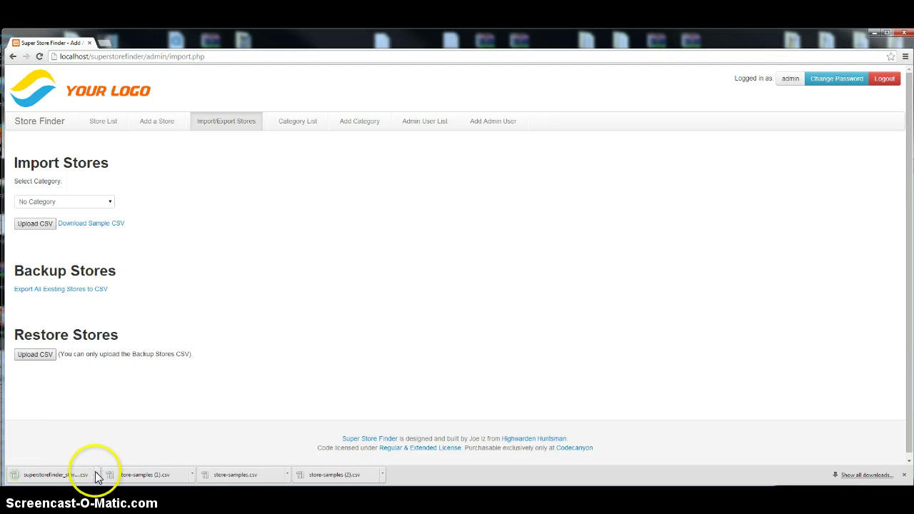
pyautogui.click(96, 474)
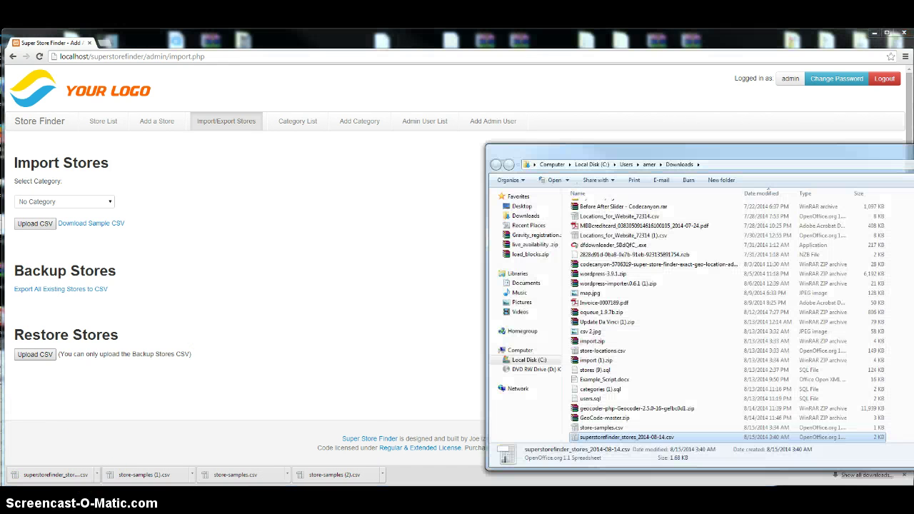
pyautogui.doubleClick(629, 440)
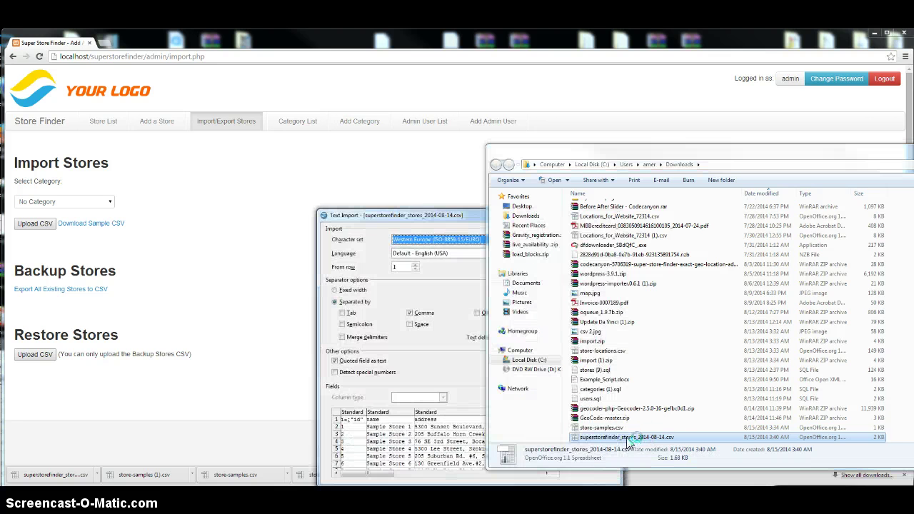
pyautogui.click(475, 218)
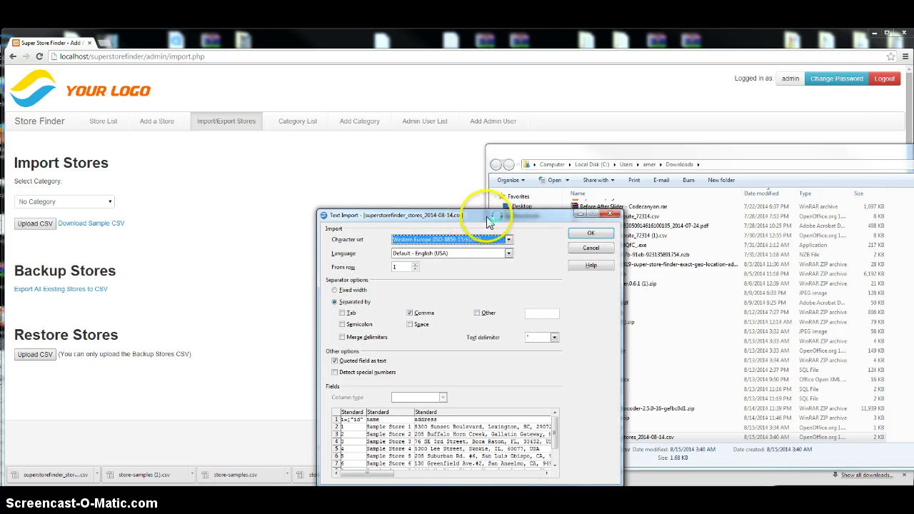
pyautogui.click(585, 234)
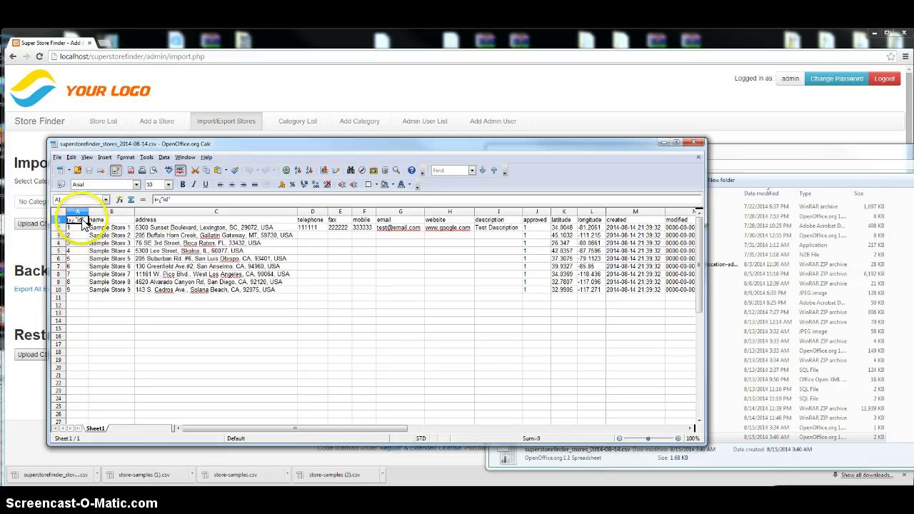
pyautogui.moveTo(304, 427); pyautogui.dragTo(379, 437)
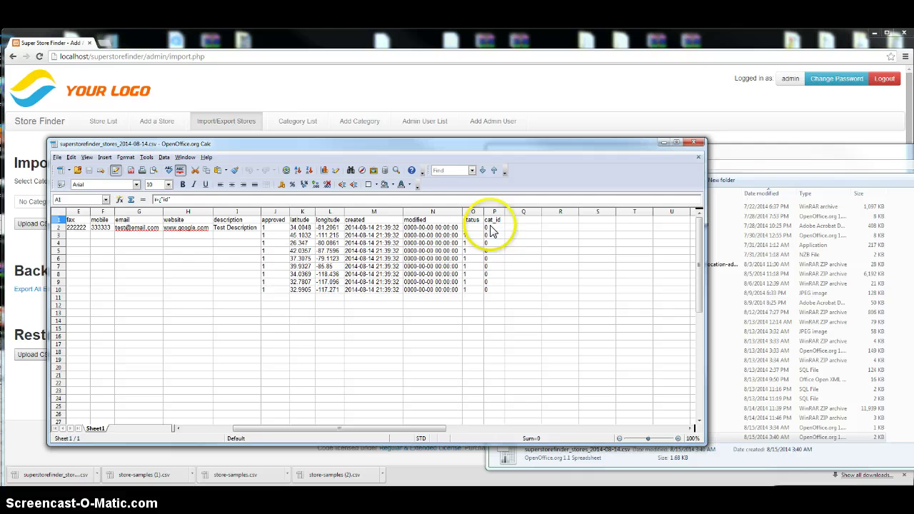
# Step: Close the backup spreadsheet and choose Distributors as the import category
pyautogui.click(693, 142)
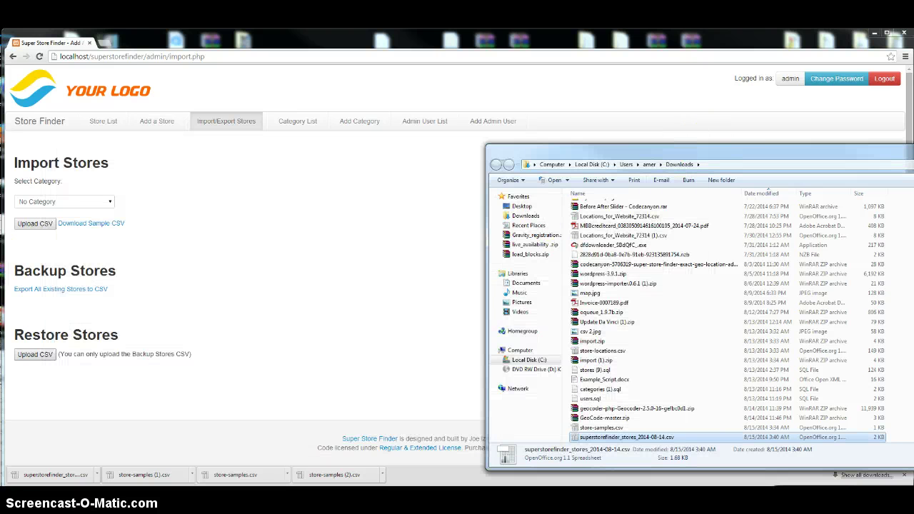
pyautogui.click(110, 203)
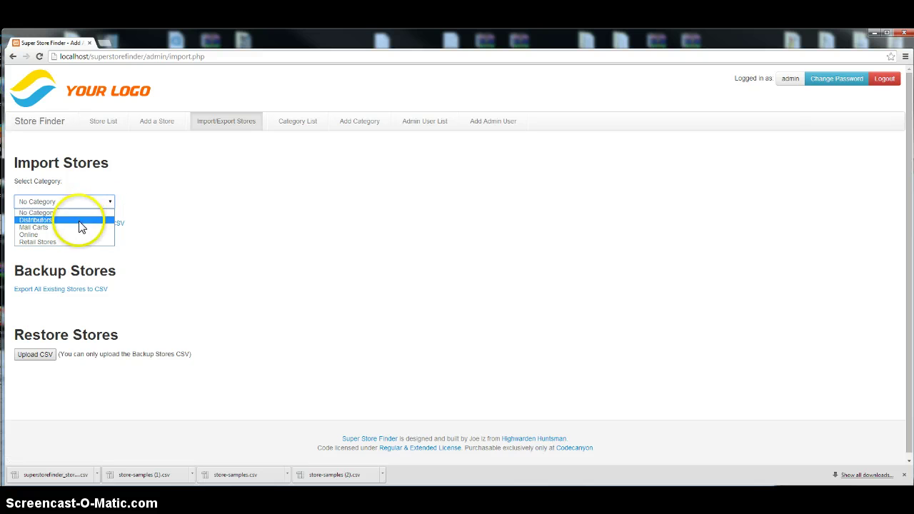
pyautogui.click(102, 204)
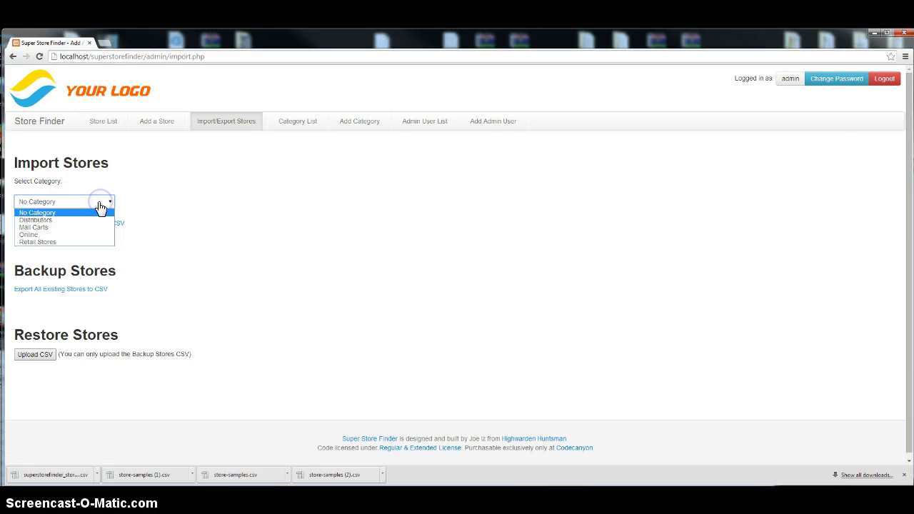
pyautogui.click(84, 226)
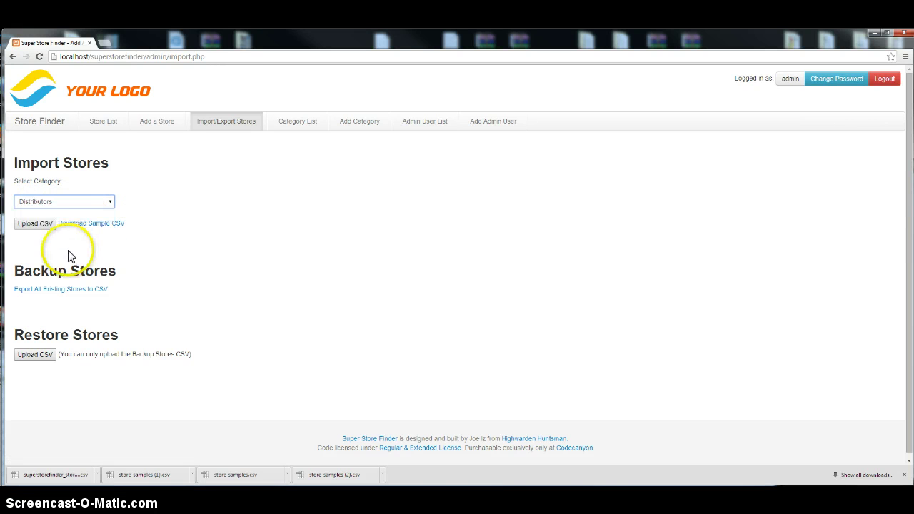
# Step: Attach store-samples (1).csv and run Import and GeoCode, confirming, so every address geocodes successfully
pyautogui.click(41, 223)
pyautogui.click(442, 147)
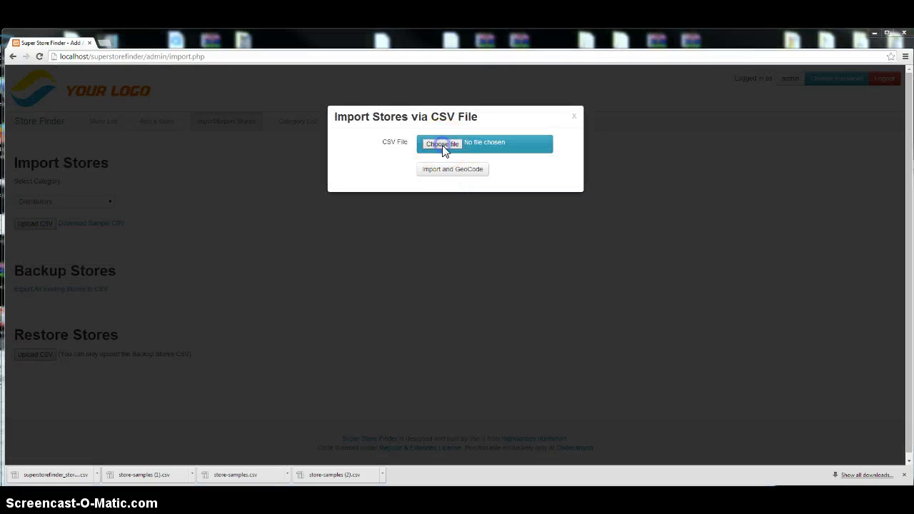
pyautogui.moveTo(280, 89); pyautogui.dragTo(274, 380)
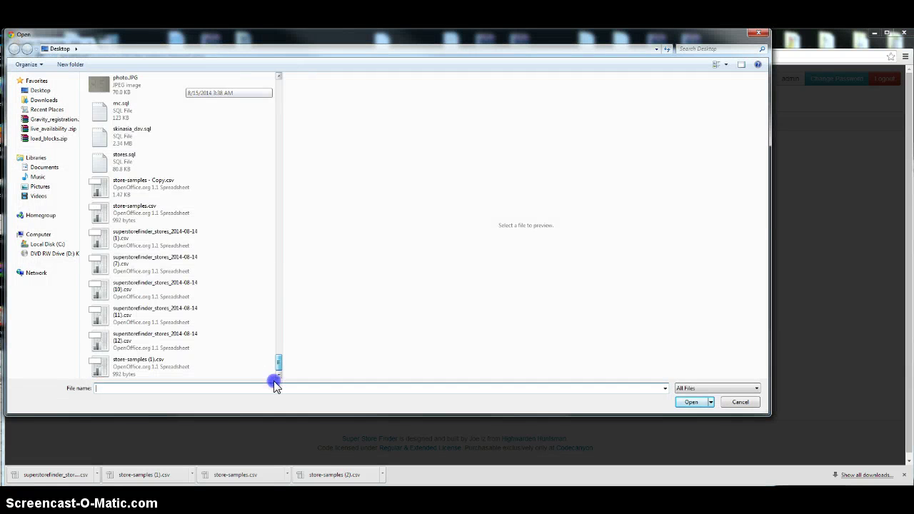
pyautogui.doubleClick(146, 363)
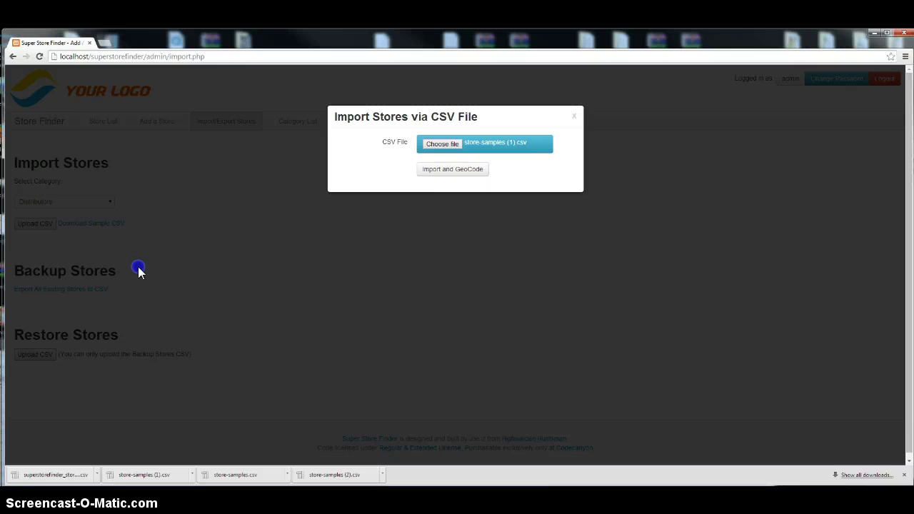
pyautogui.click(450, 172)
pyautogui.click(477, 120)
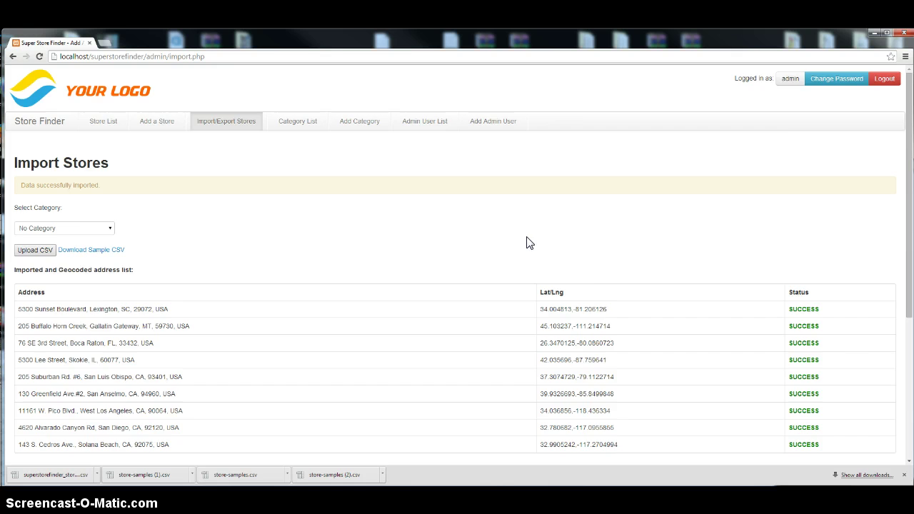
pyautogui.scroll(-2, 527, 241)
pyautogui.scroll(2, 526, 240)
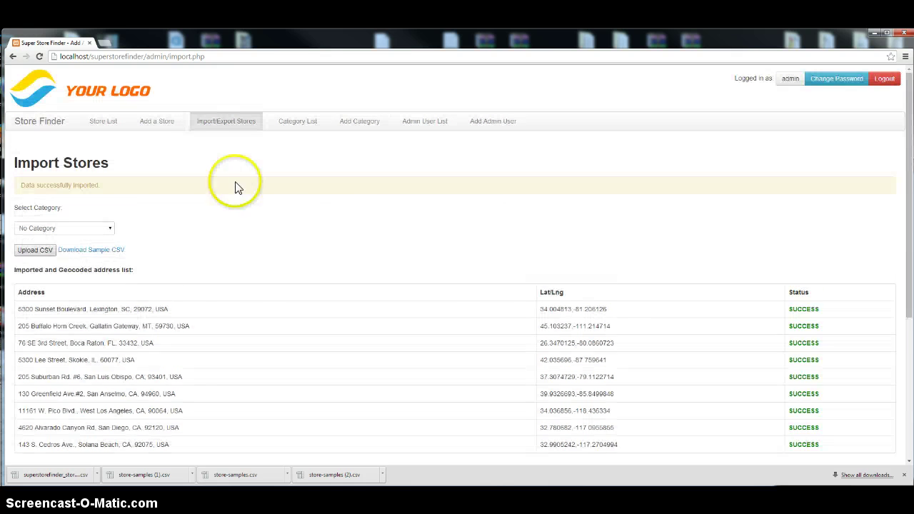
# Step: Check in Sample Store 1's edit form that its category is Distributors, then return to Import/Export Stores
pyautogui.click(103, 121)
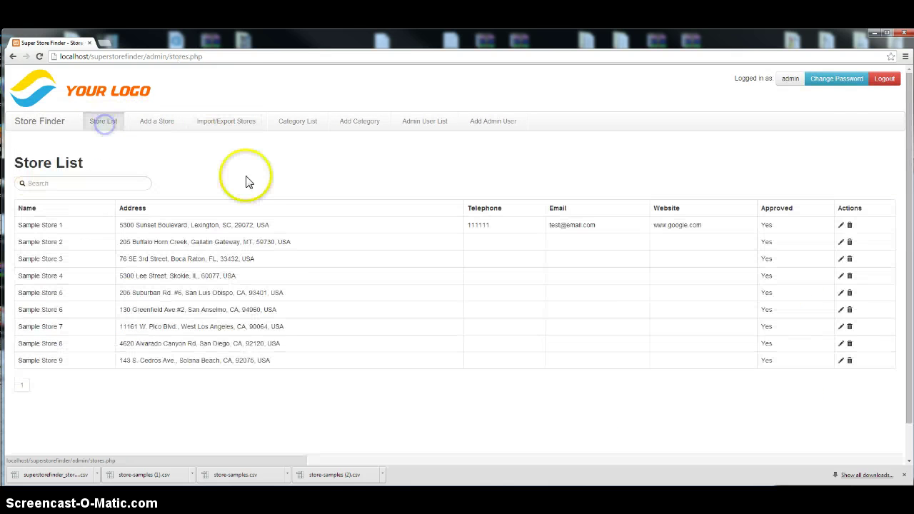
pyautogui.click(841, 225)
pyautogui.scroll(-2, 297, 381)
pyautogui.click(102, 228)
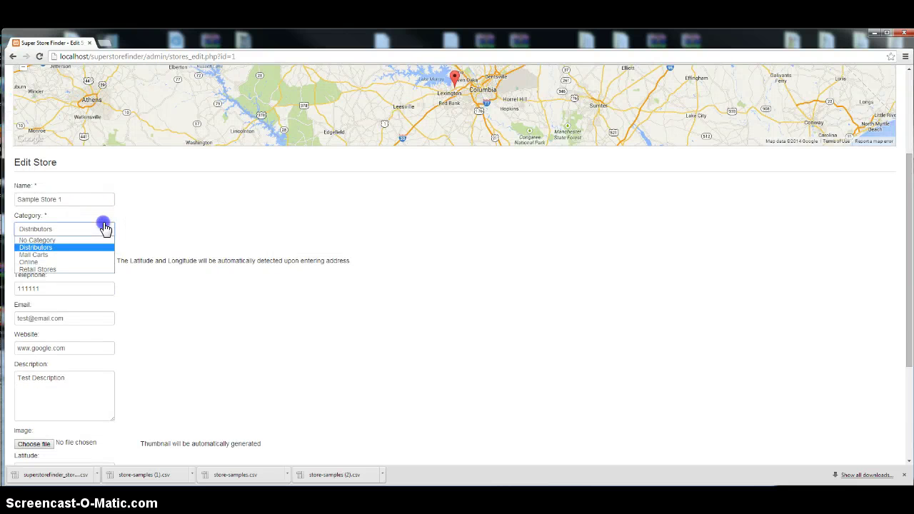
pyautogui.click(102, 228)
pyautogui.scroll(2, 223, 255)
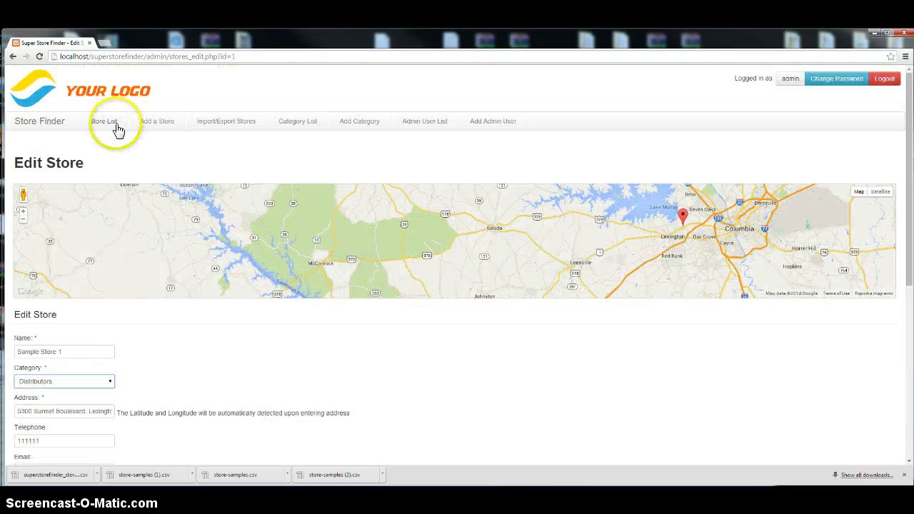
pyautogui.click(235, 129)
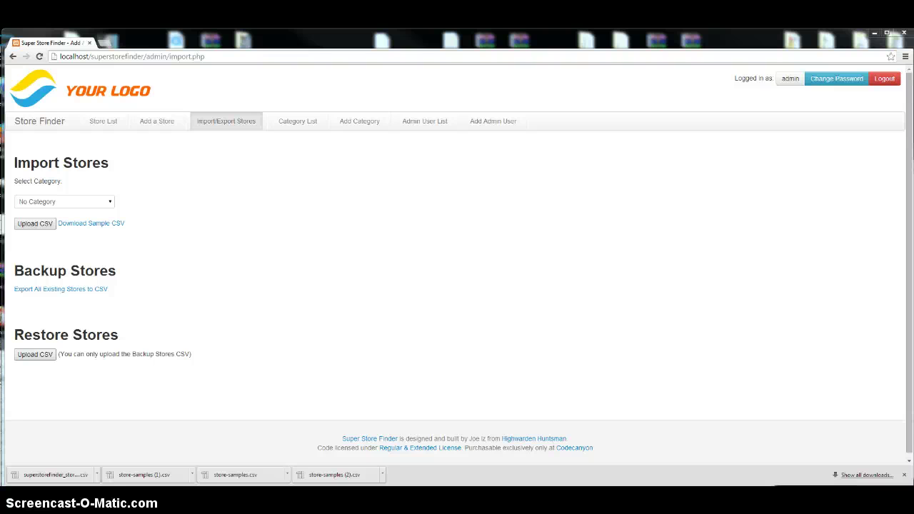
# Step: Confirm the store list is empty and open the Restore Stores upload form's file chooser
pyautogui.click(102, 121)
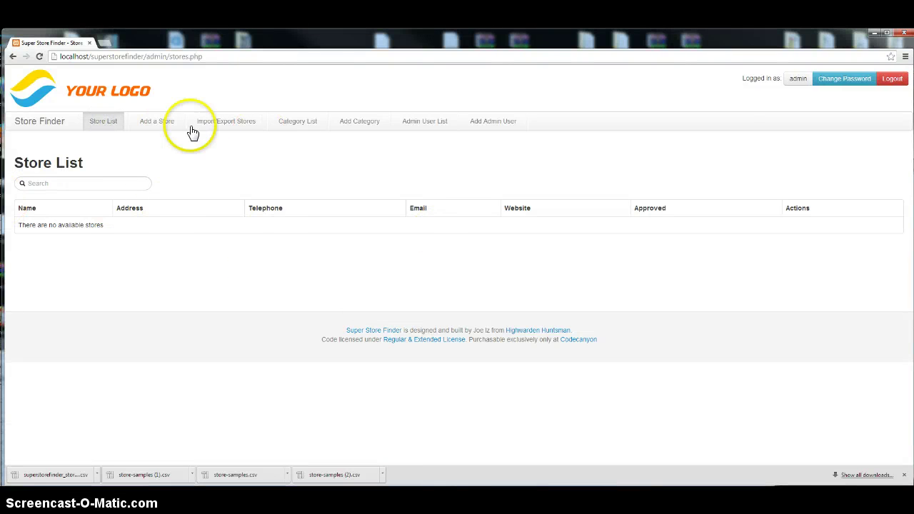
pyautogui.click(250, 129)
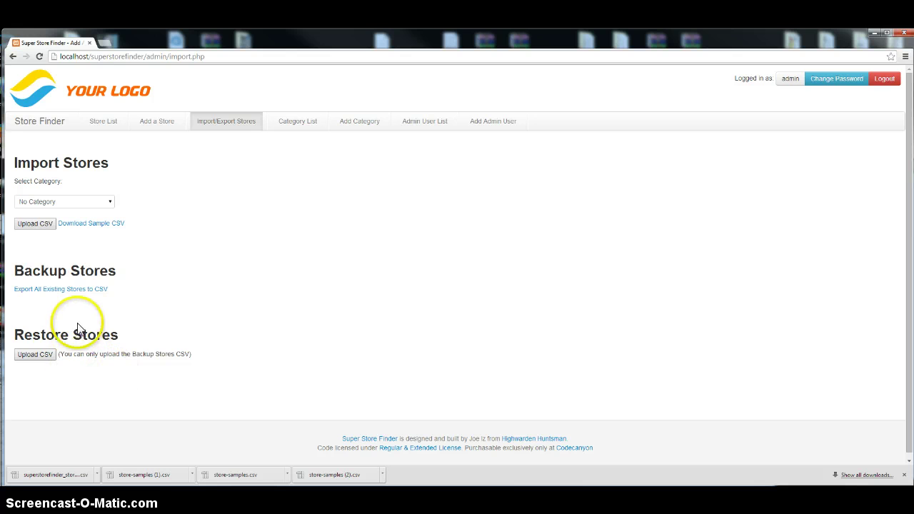
pyautogui.click(46, 356)
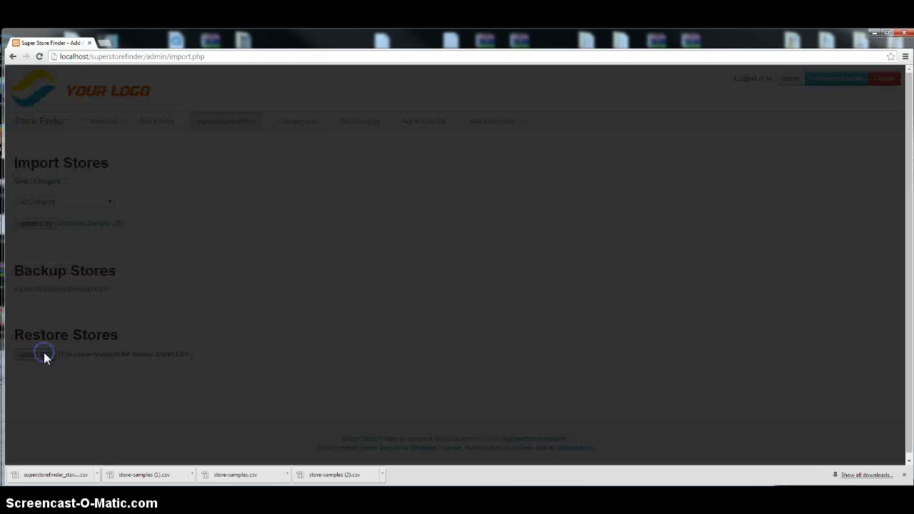
pyautogui.click(450, 150)
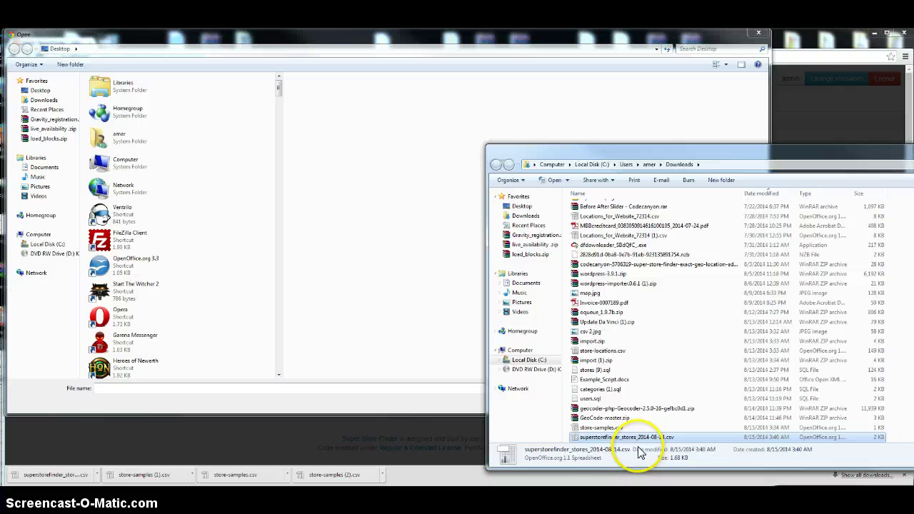
# Step: Delete the backup copy from Downloads, then browse the Desktop CSV files for the backup to restore
pyautogui.press('Delete')
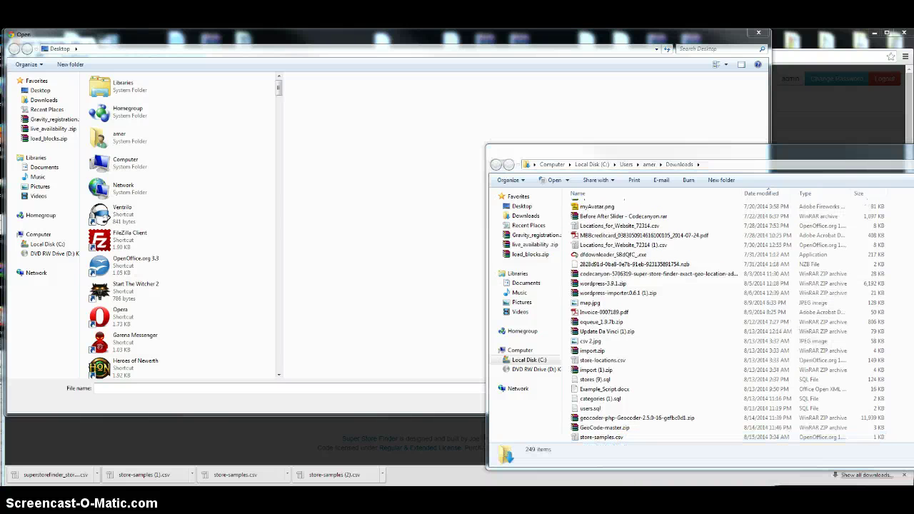
pyautogui.click(435, 364)
pyautogui.click(453, 331)
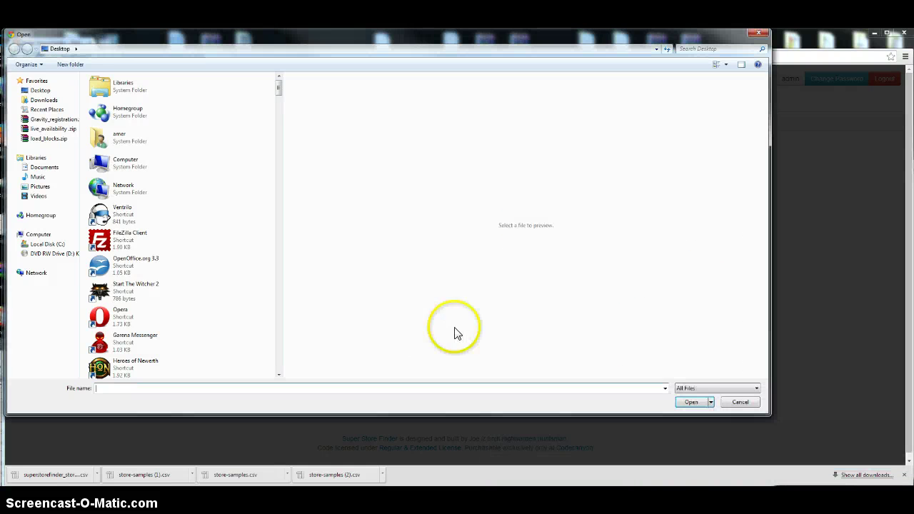
pyautogui.click(744, 404)
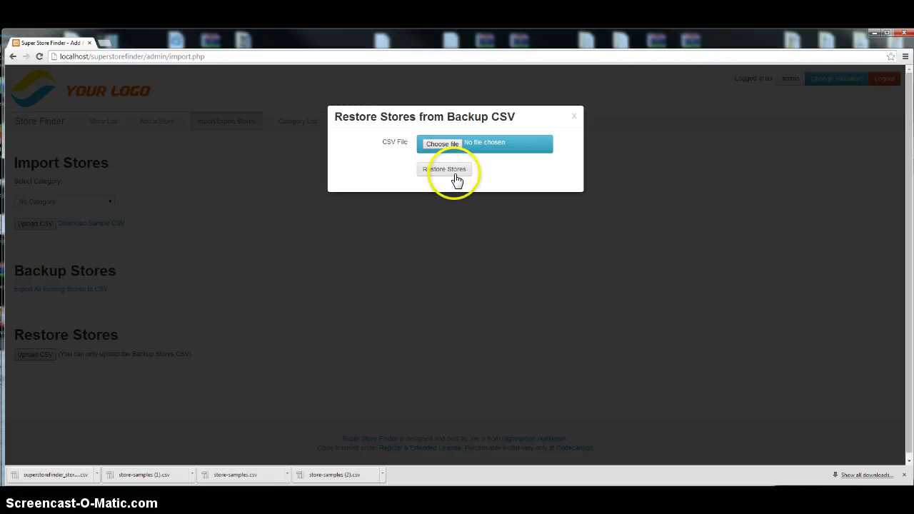
pyautogui.click(450, 145)
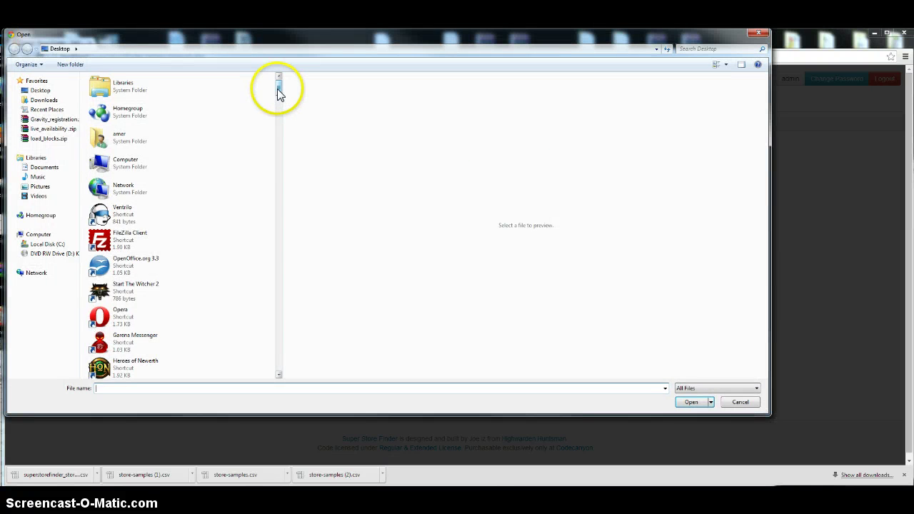
pyautogui.moveTo(279, 86); pyautogui.dragTo(270, 379)
pyautogui.click(113, 344)
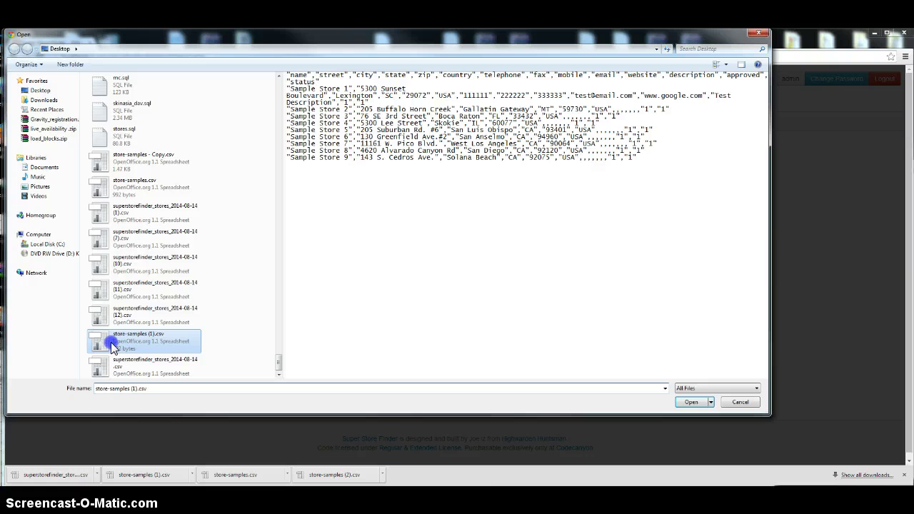
pyautogui.click(133, 346)
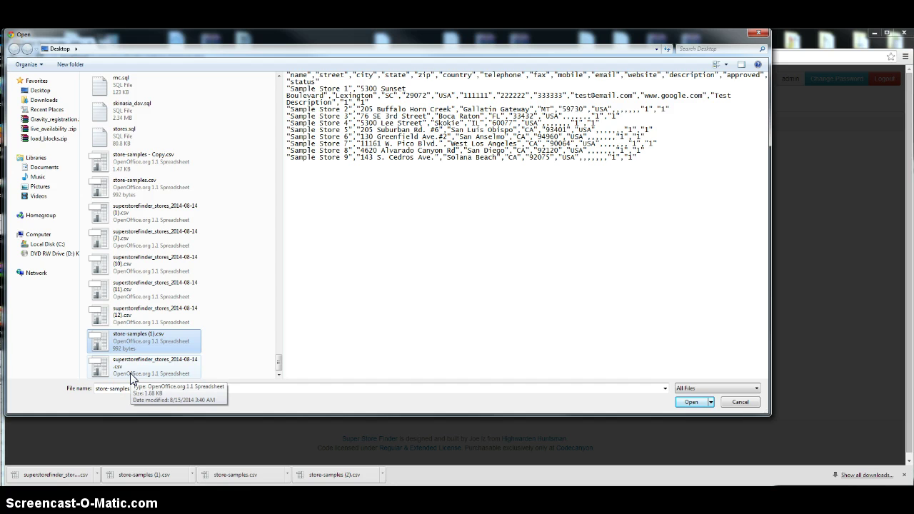
# Step: Select superstorefinder_stores_2014-08-14.csv and run Restore Stores, accepting the data-replacement warning
pyautogui.doubleClick(160, 366)
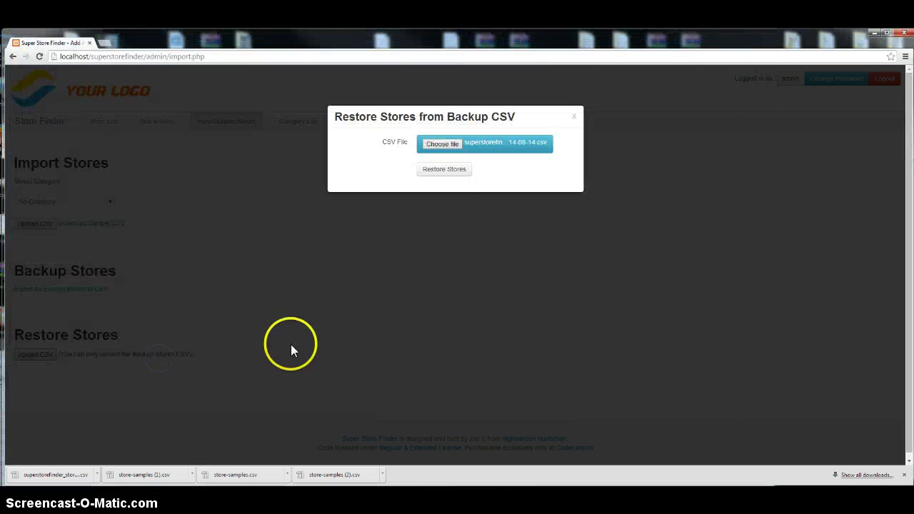
pyautogui.click(447, 170)
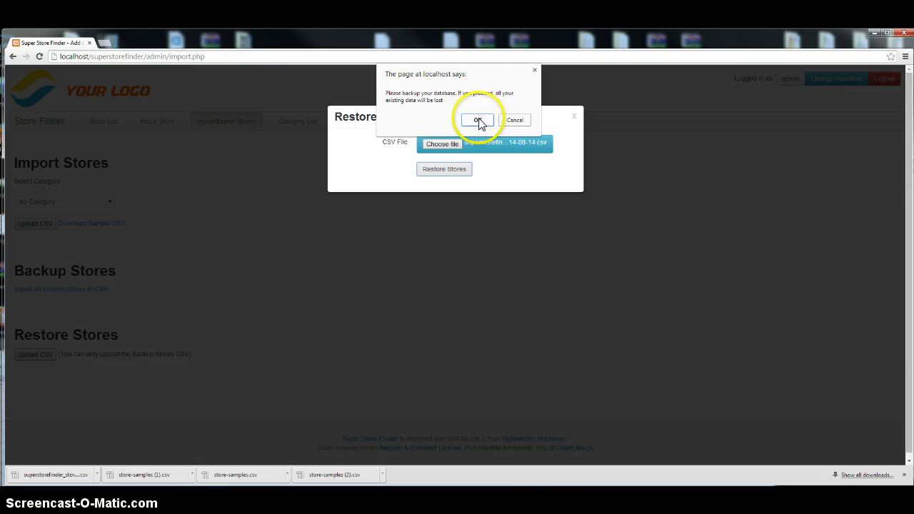
pyautogui.click(515, 121)
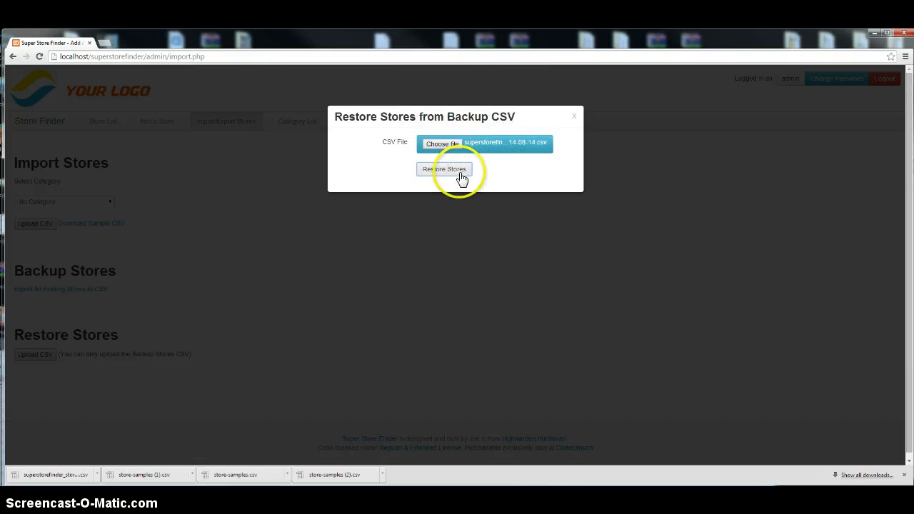
pyautogui.click(460, 171)
pyautogui.click(477, 121)
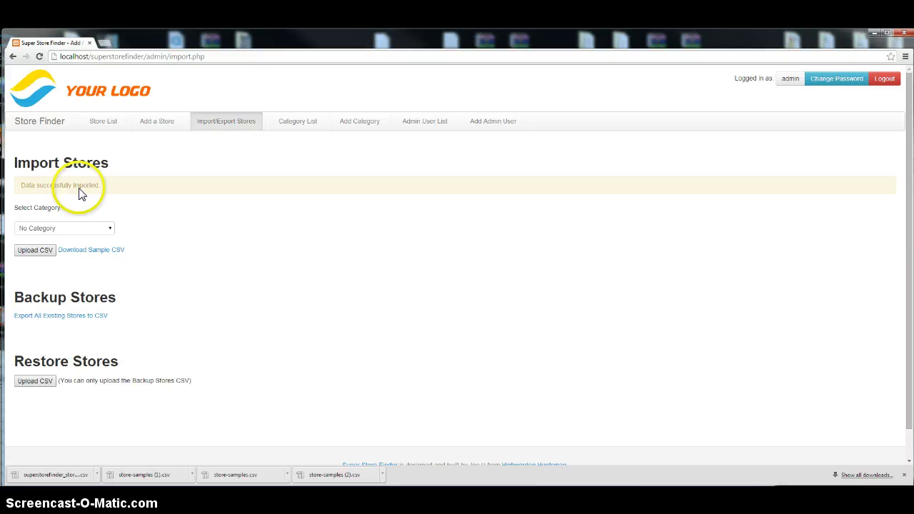
# Step: Check the restored stores in the store list, then view Sample Store 3 on the public Florida locator map
pyautogui.click(112, 127)
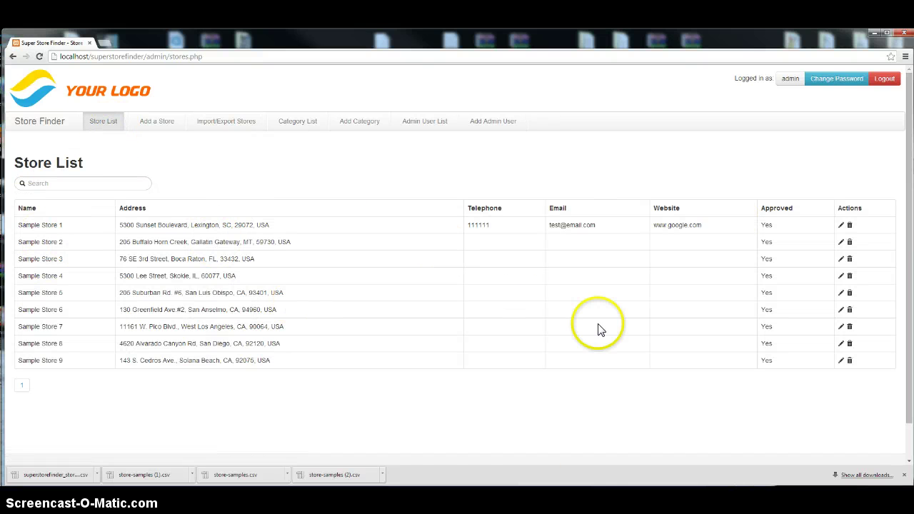
pyautogui.click(62, 119)
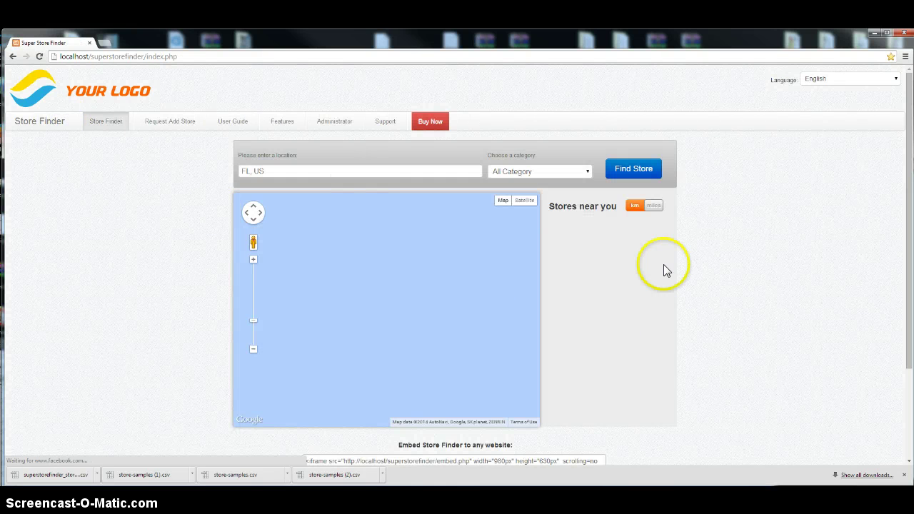